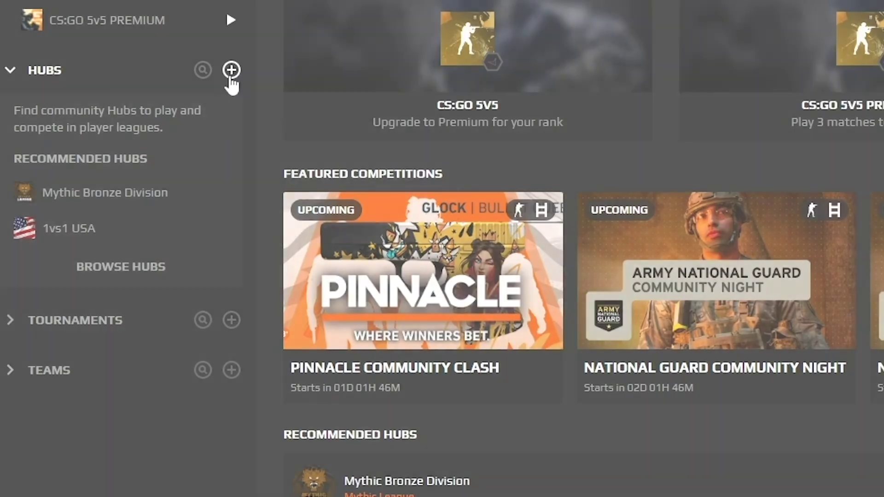
# Open the Create a Competition dialog and choose CREATE HUB instead of an invite link
pyautogui.click(230, 73)
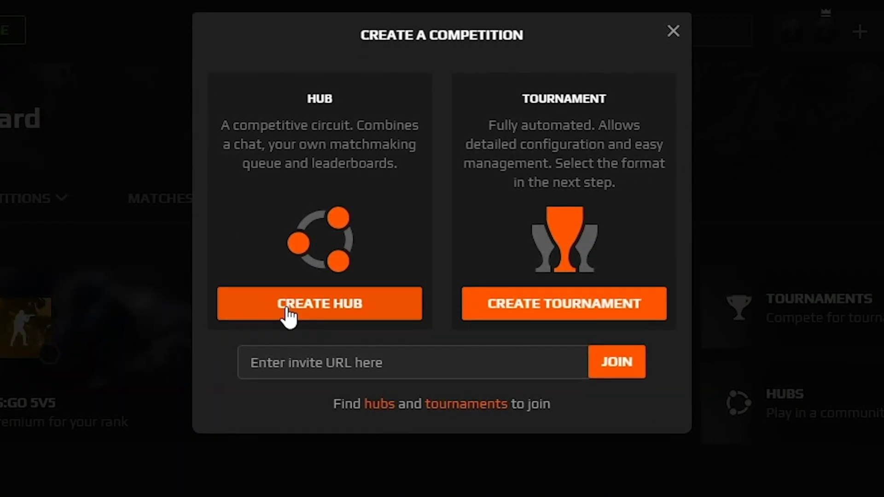
pyautogui.click(308, 361)
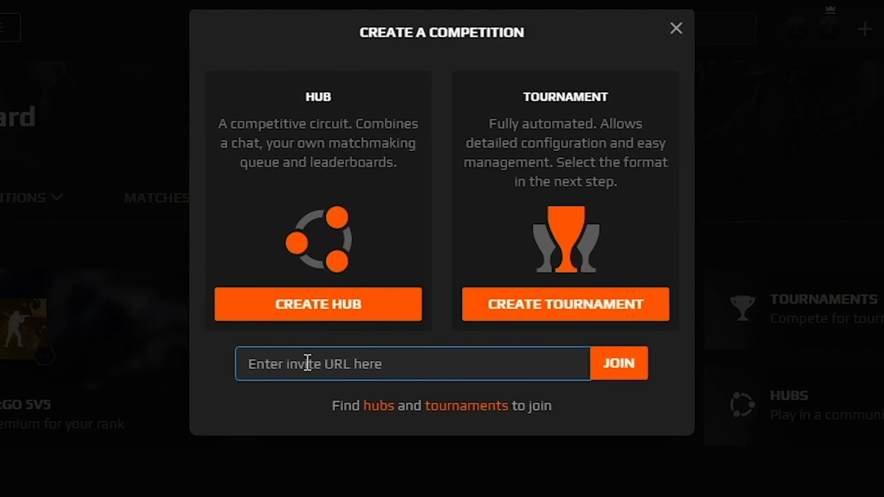
pyautogui.click(322, 315)
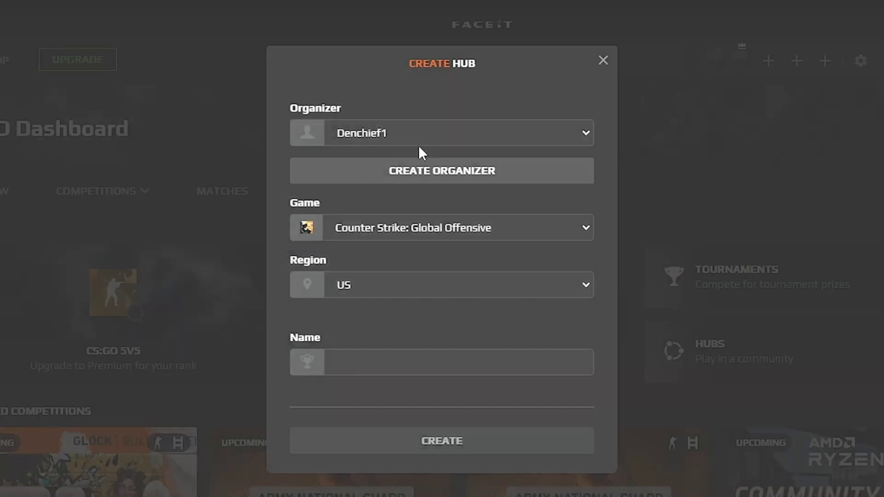
# Confirm organizer, CS:GO game and US region, and name the hub 'csL Setup'
pyautogui.click(422, 131)
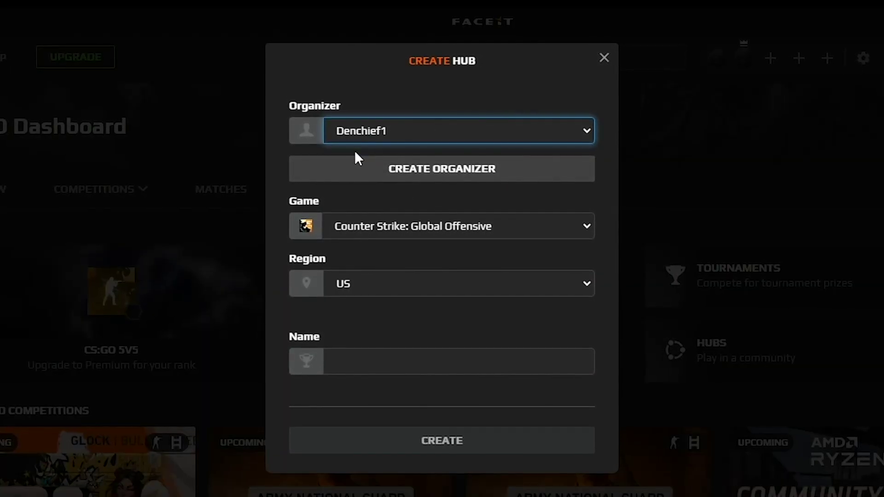
pyautogui.click(402, 231)
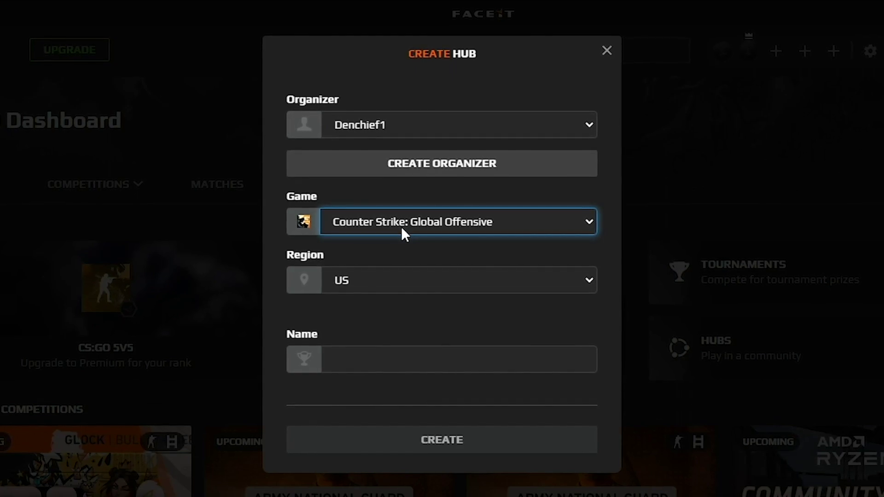
pyautogui.click(391, 280)
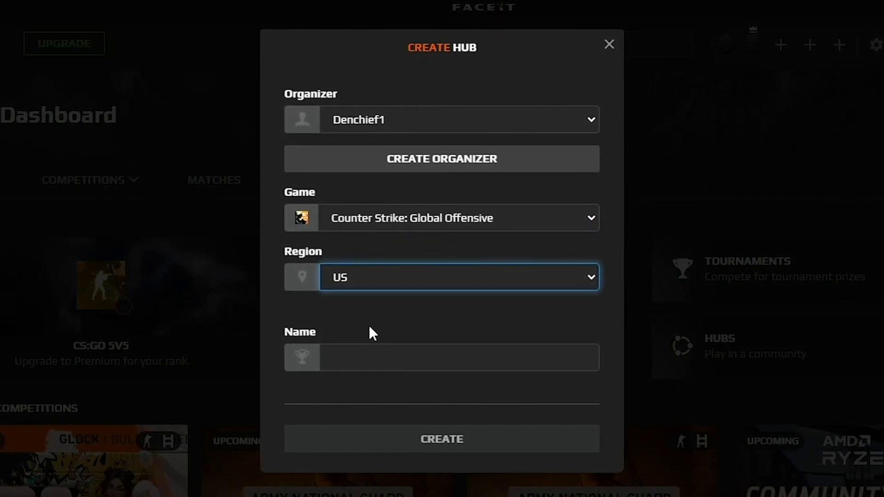
pyautogui.click(356, 366)
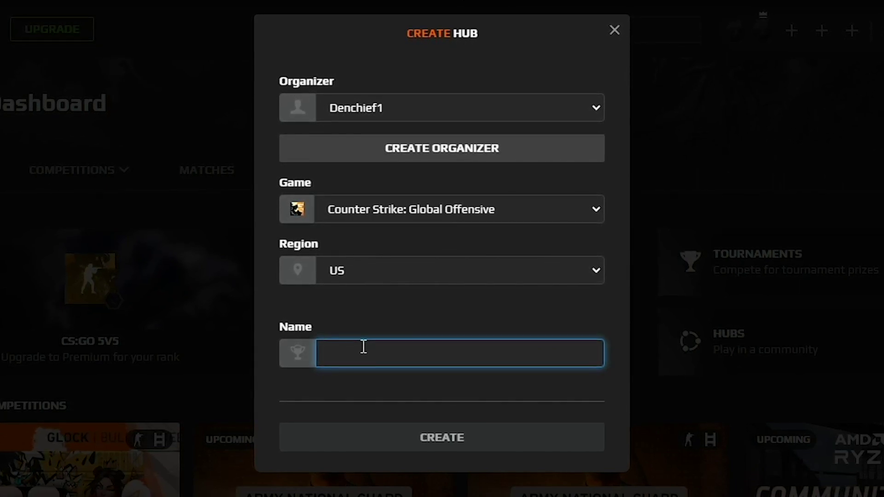
pyautogui.write('csL Setup')
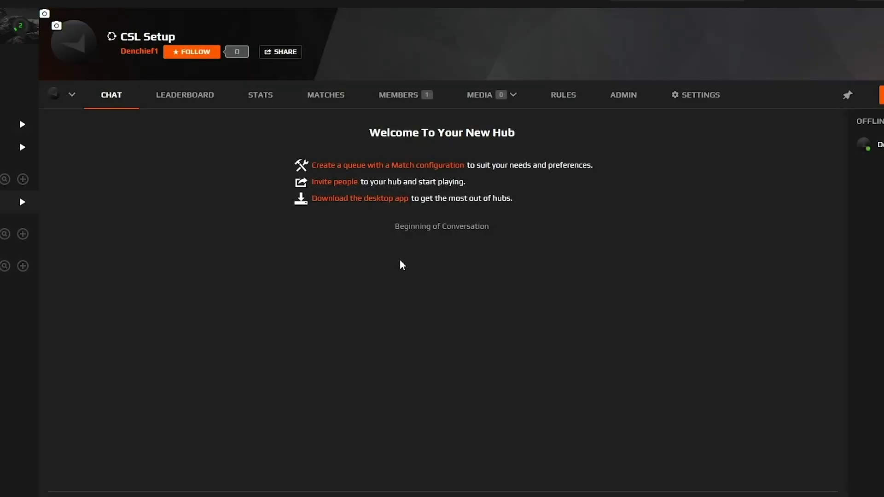
# Go to the CSL Setup hub's Settings and open Queue & match settings
pyautogui.click(691, 96)
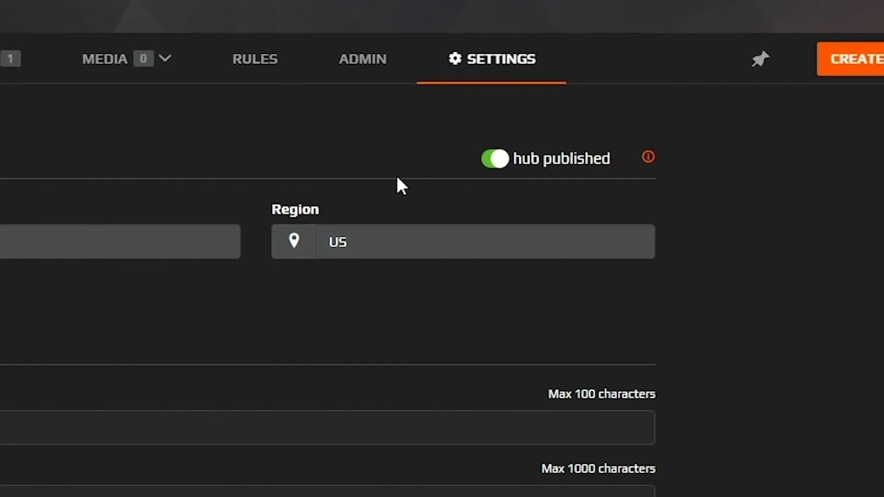
pyautogui.click(484, 58)
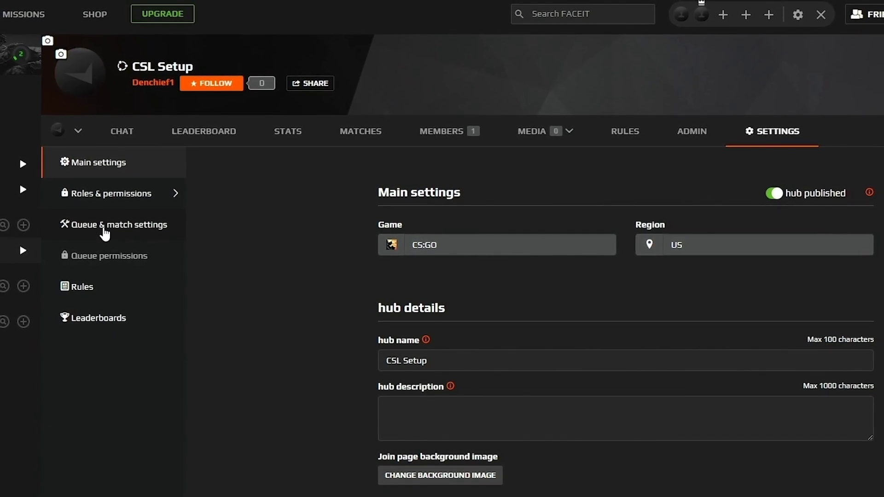
pyautogui.click(106, 234)
# Restrict queue joining to With a team only and set Anti-cheat required to Yes
pyautogui.click(438, 246)
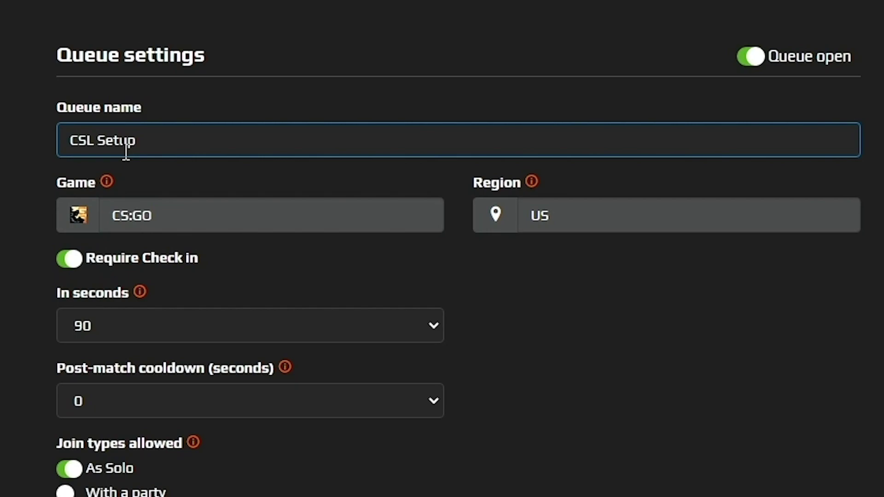
pyautogui.scroll(-2, 226, 159)
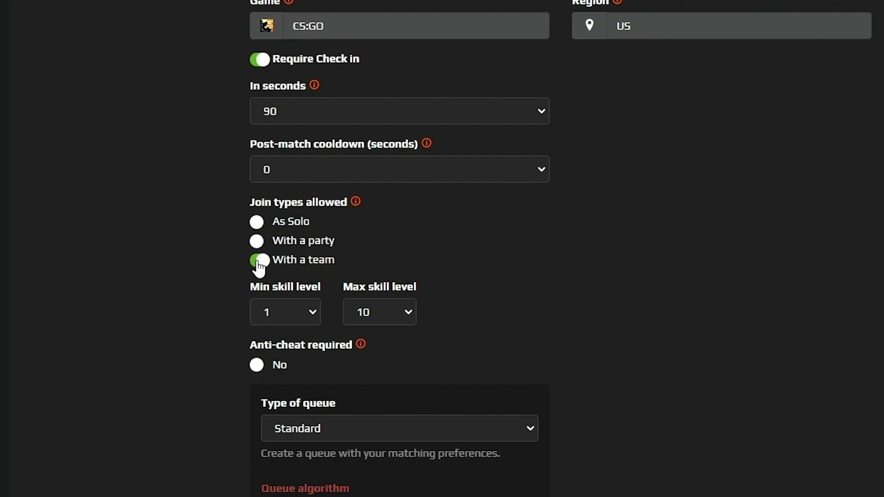
pyautogui.scroll(-3, 259, 269)
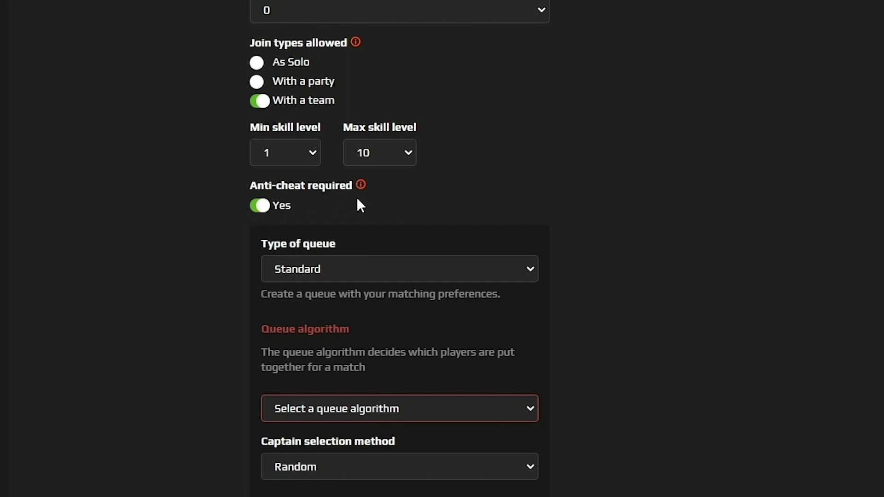
# Set the queue algorithm to First In First Out and captain selection to Leaderboard based
pyautogui.scroll(-3, 357, 203)
pyautogui.click(355, 118)
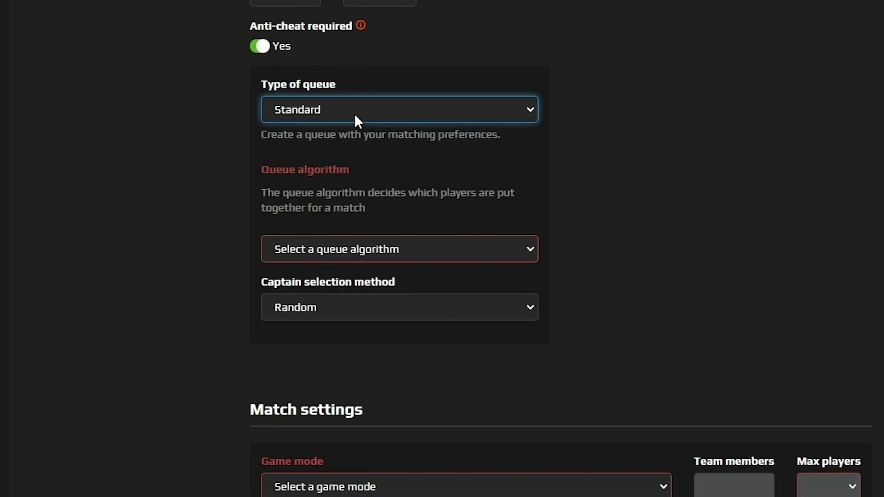
pyautogui.click(333, 237)
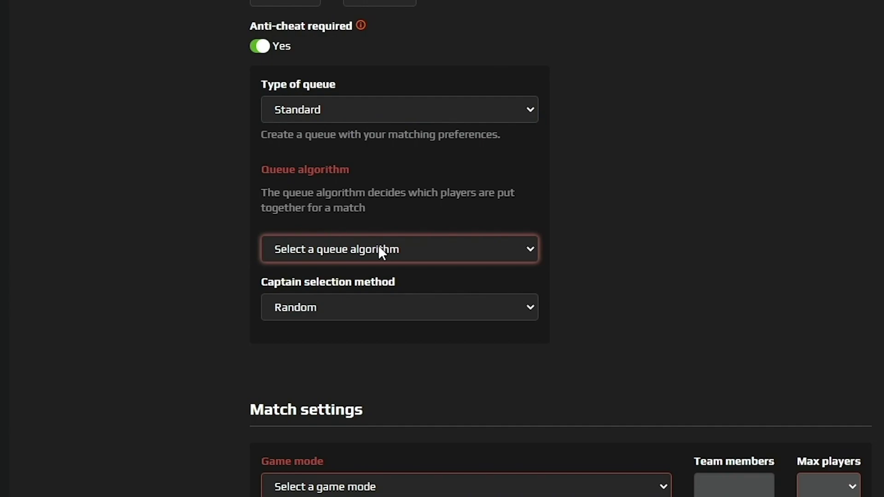
pyautogui.click(386, 290)
pyautogui.click(338, 308)
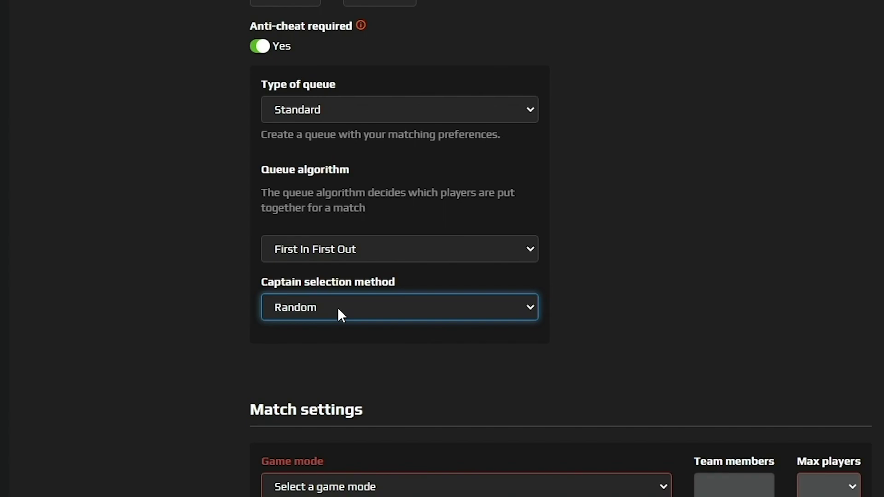
pyautogui.click(318, 319)
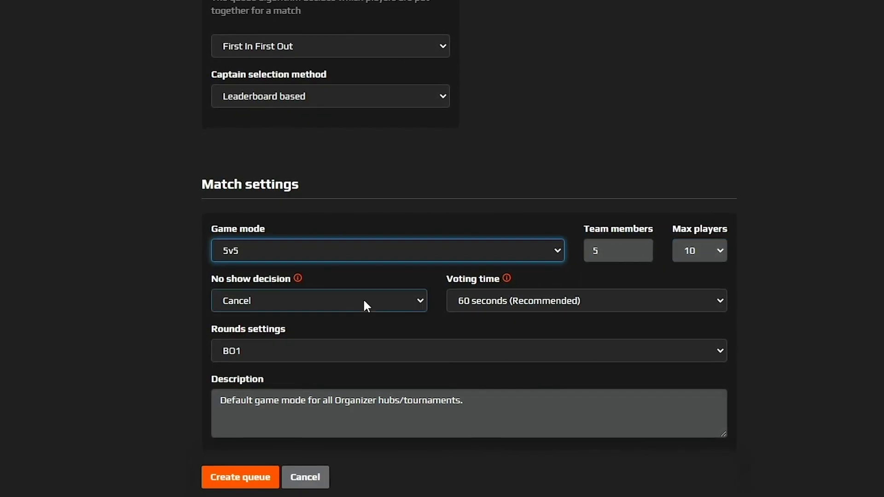
# Keep 5v5 mode and 60-second voting time, and make rounds BO3
pyautogui.click(287, 293)
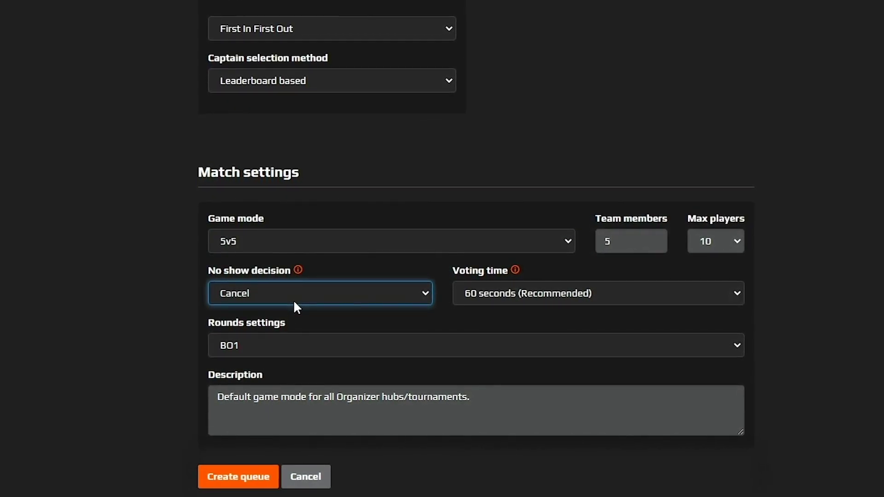
pyautogui.click(513, 294)
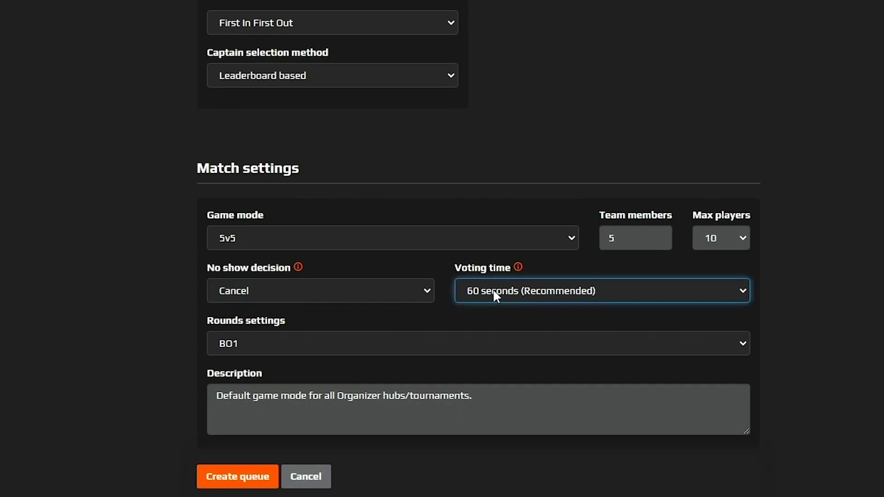
pyautogui.click(380, 347)
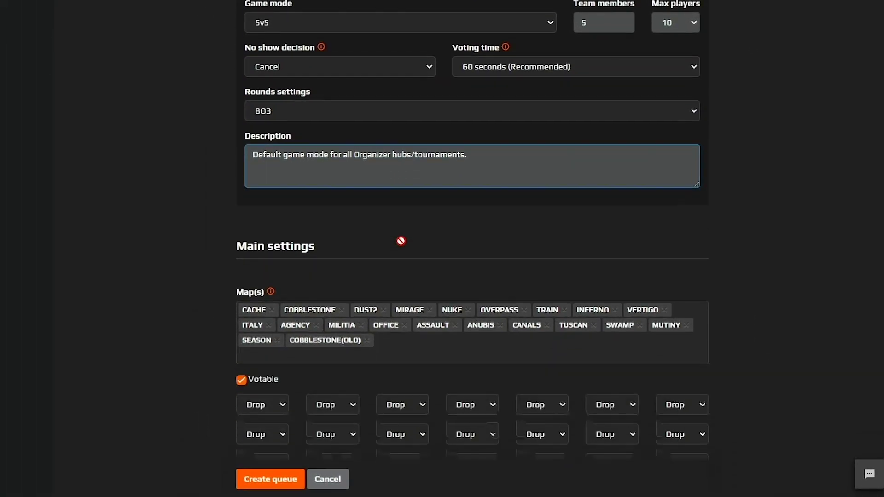
# Remove CACHE, COBBLESTONE, ITALY, AGENCY, MILITIA, OFFICE and ASSAULT from the map pool
pyautogui.click(389, 428)
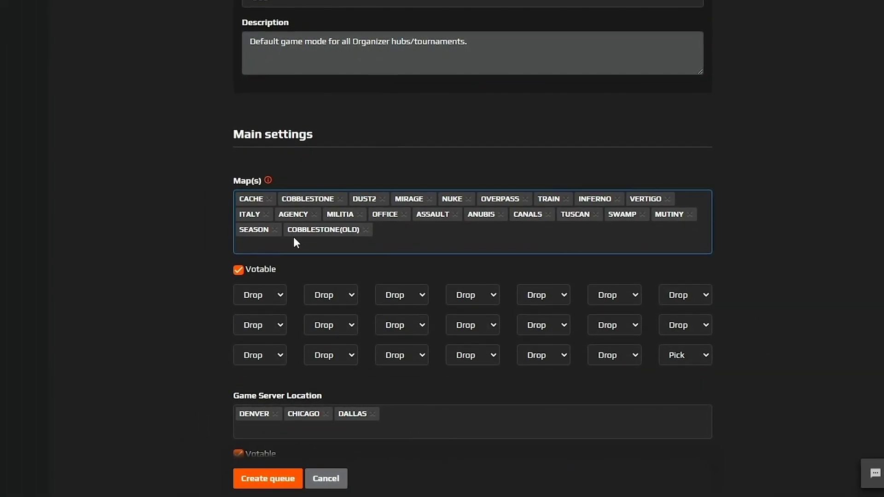
pyautogui.scroll(-3, 294, 243)
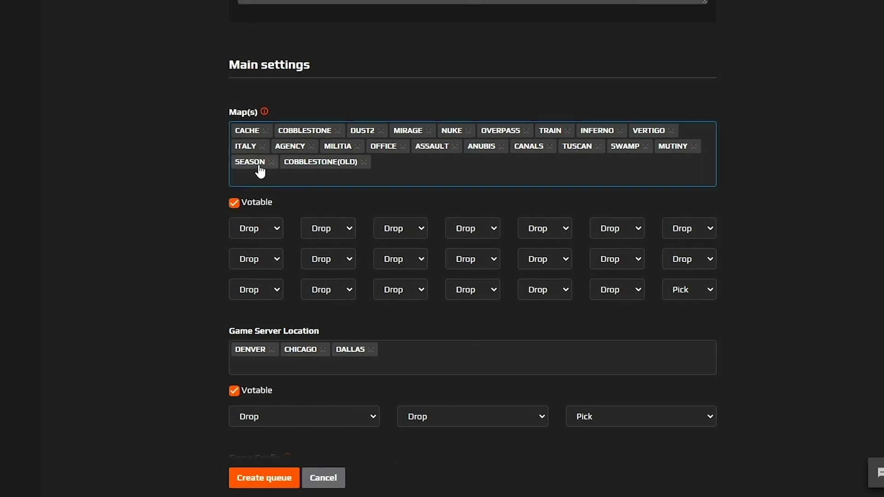
pyautogui.click(261, 123)
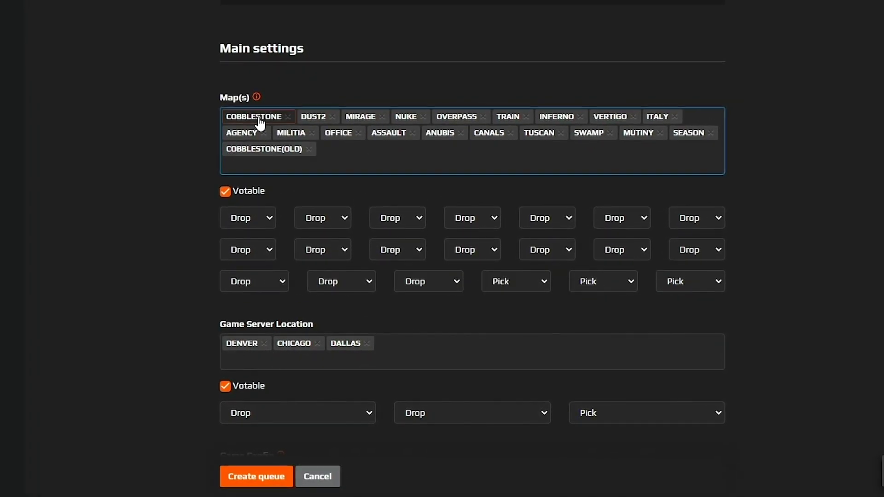
pyautogui.click(288, 116)
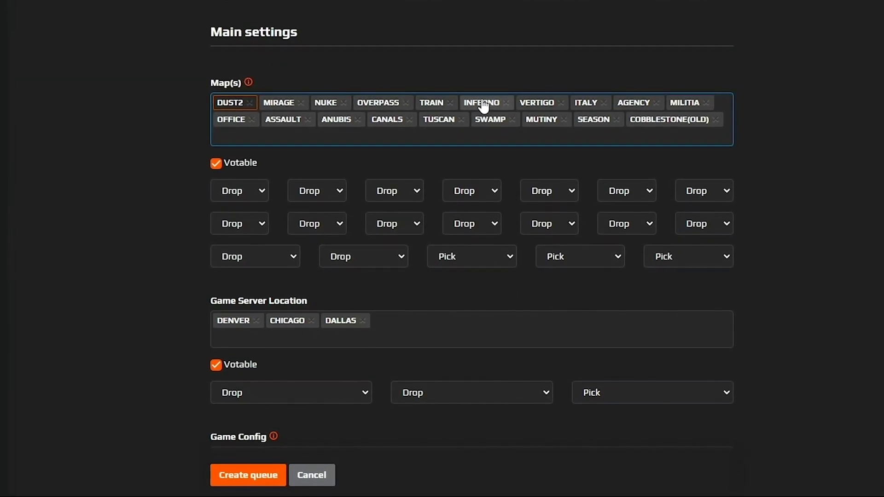
pyautogui.click(603, 103)
pyautogui.click(612, 102)
pyautogui.click(611, 102)
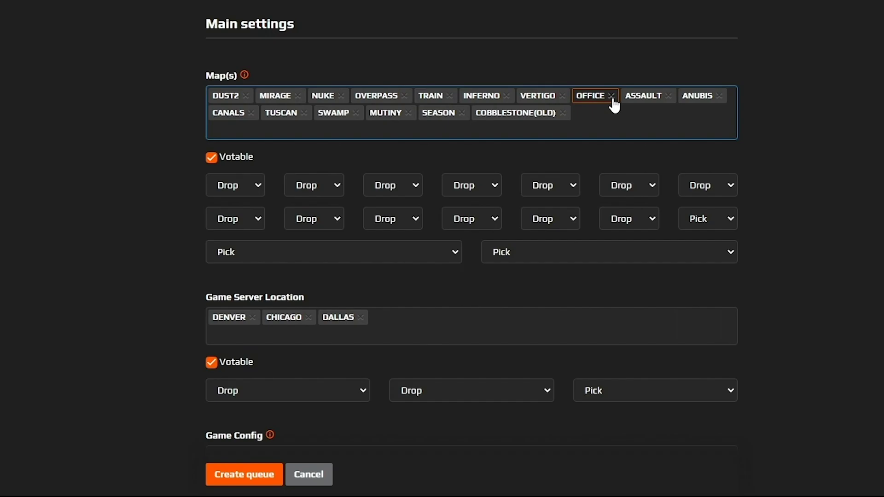
pyautogui.click(611, 96)
pyautogui.click(617, 97)
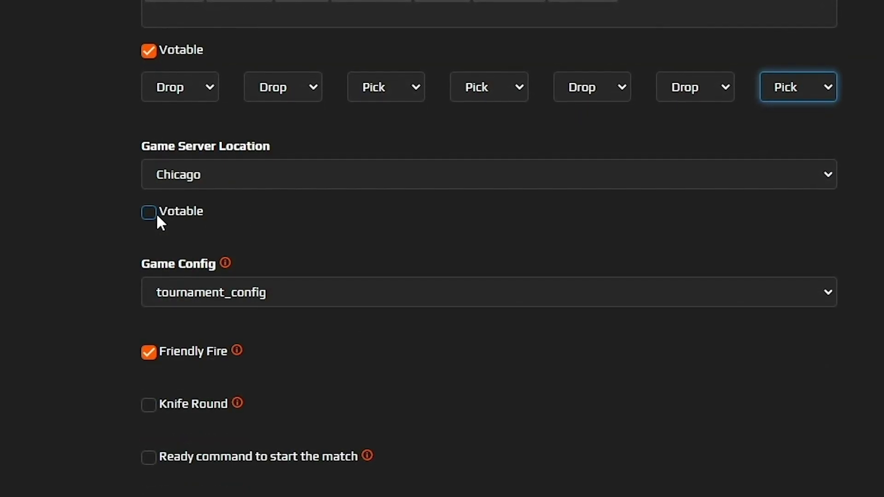
# Keep Chicago servers and enable Friendly Fire and Knife Round under tournament_config
pyautogui.click(204, 175)
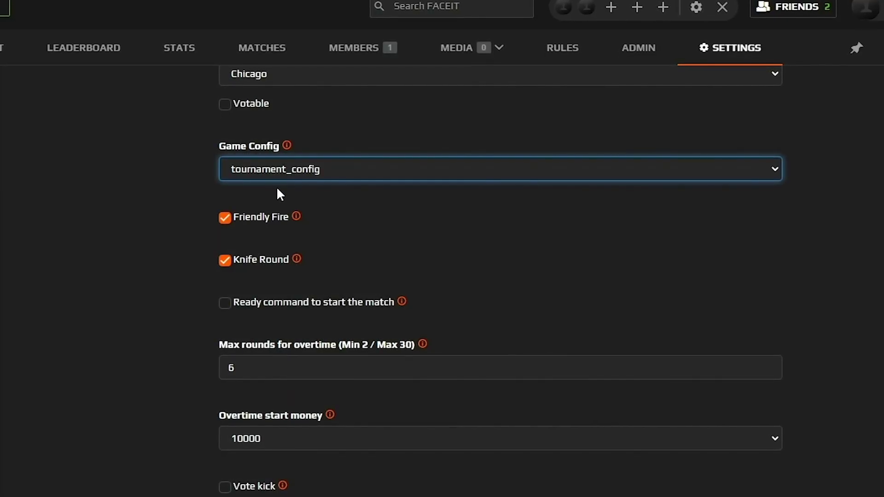
pyautogui.moveTo(296, 217)
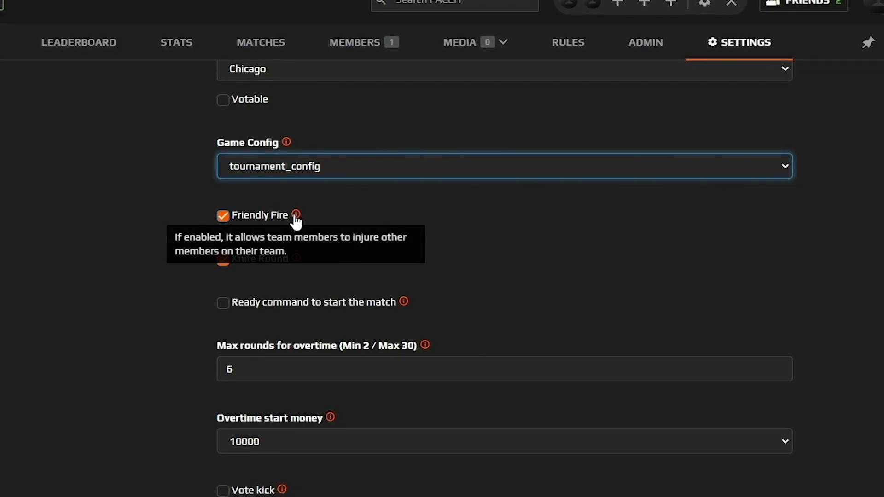
pyautogui.scroll(-2, 296, 222)
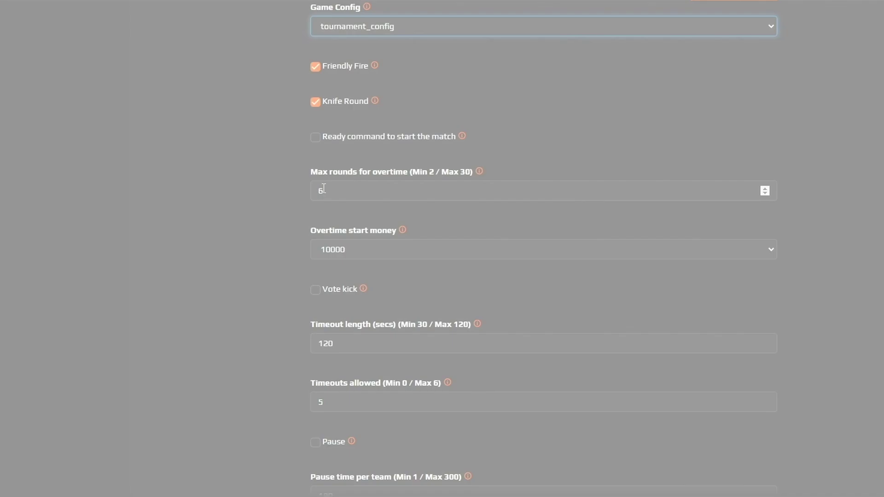
pyautogui.click(243, 295)
pyautogui.scroll(-3, 247, 286)
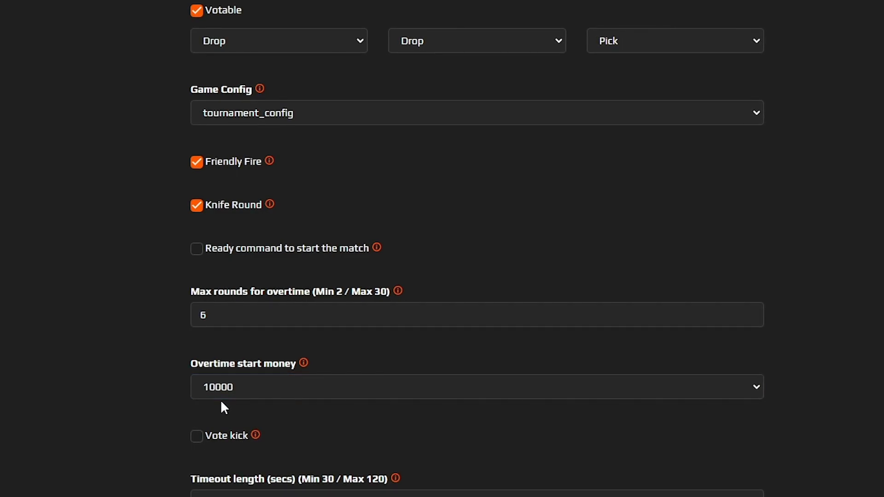
# Leave overtime start money unchanged and set Timeout length to 30 seconds
pyautogui.click(220, 398)
pyautogui.scroll(-3, 251, 391)
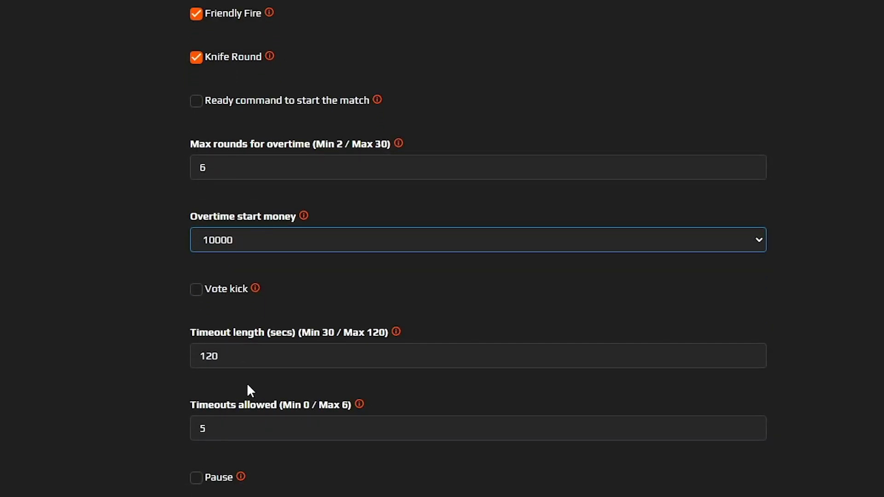
pyautogui.click(251, 391)
pyautogui.click(253, 360)
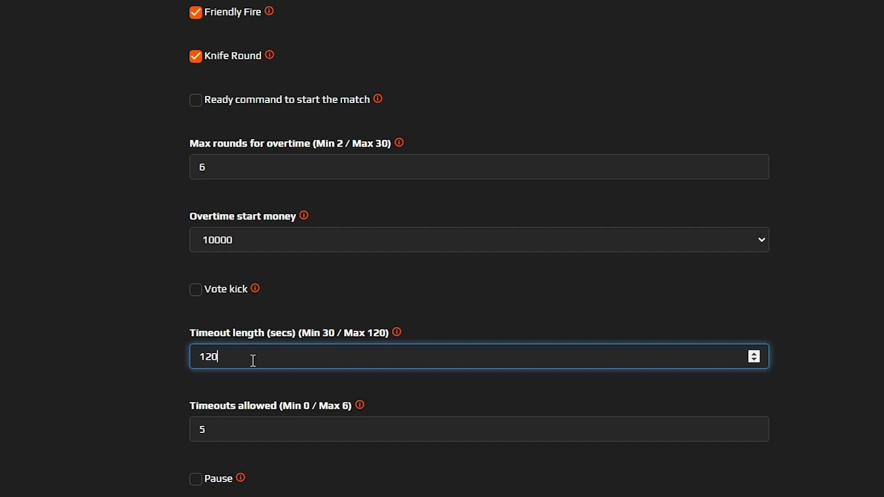
pyautogui.write('30')
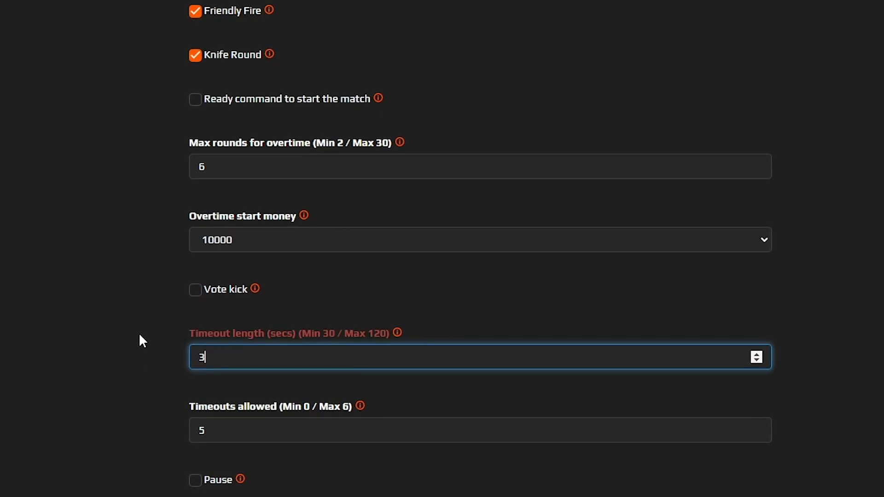
pyautogui.click(51, 340)
# Change Timeouts allowed from 5 to 4
pyautogui.scroll(-2, 98, 382)
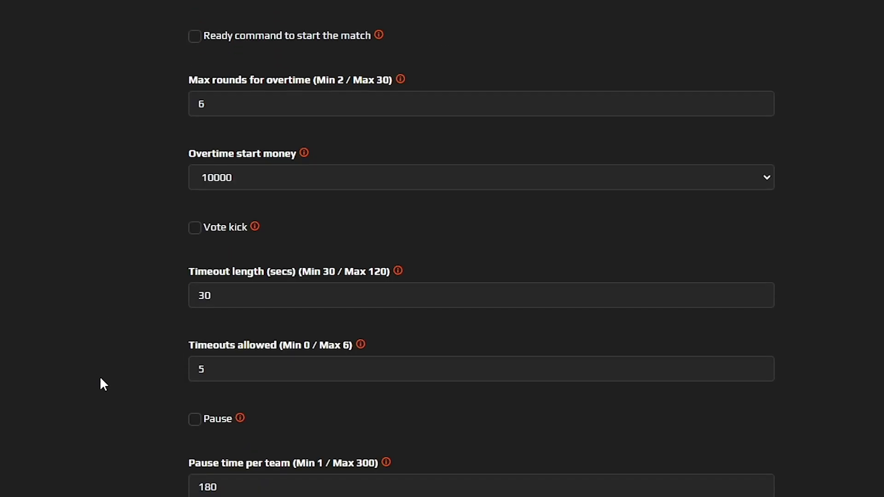
pyautogui.doubleClick(230, 355)
pyautogui.write('3')
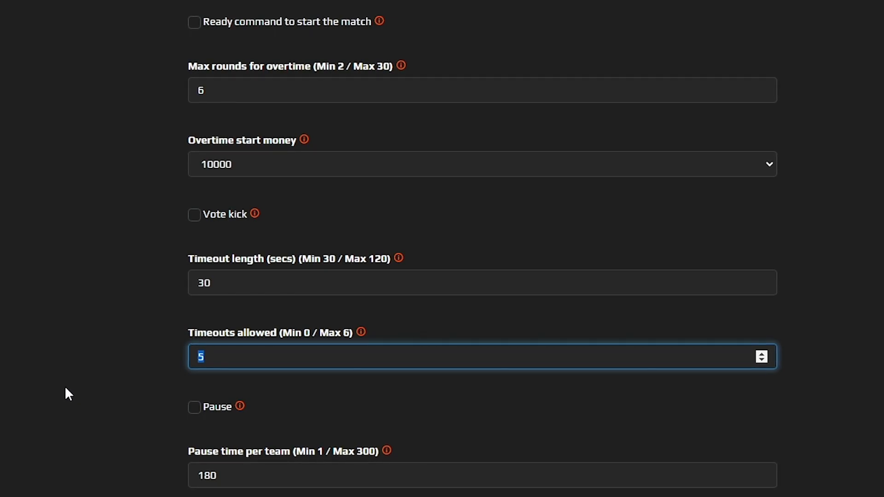
pyautogui.press('BackSpace')
pyautogui.write('4')
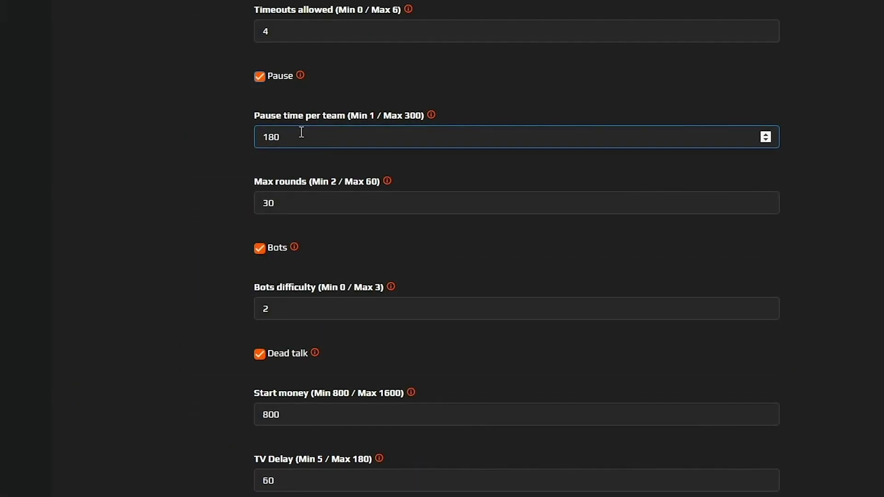
pyautogui.scroll(-1, 302, 132)
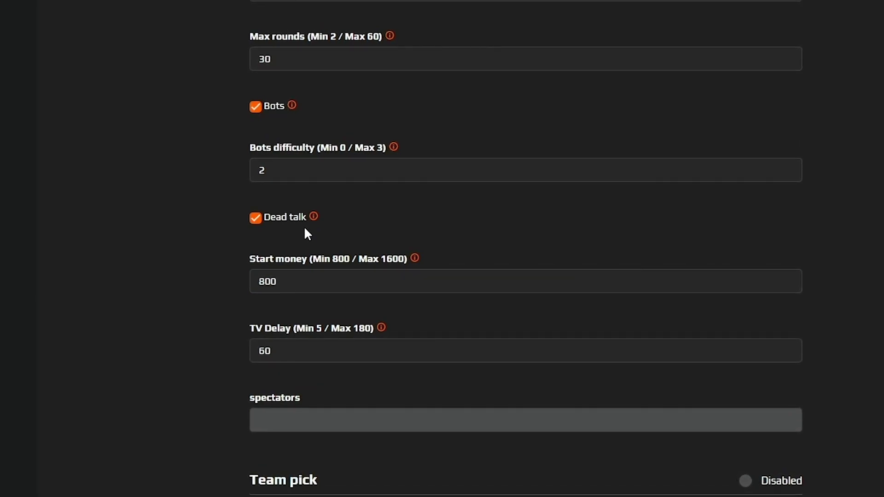
# Review Start money, Team pick and Auto bans, then create the queue
pyautogui.click(289, 284)
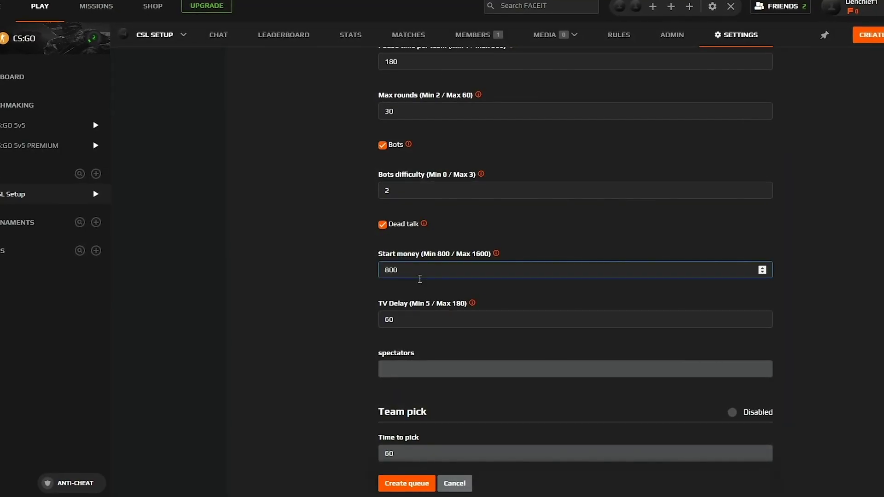
pyautogui.scroll(-2, 418, 278)
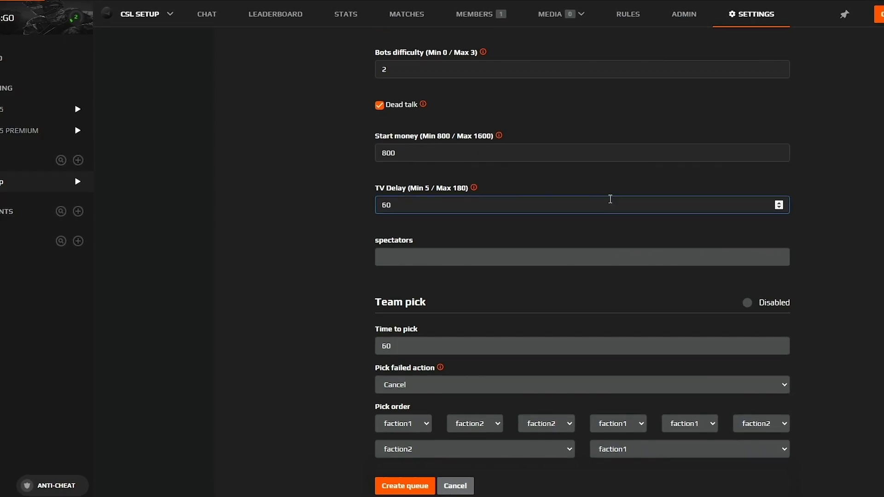
pyautogui.scroll(-2, 517, 239)
pyautogui.scroll(-1, 516, 208)
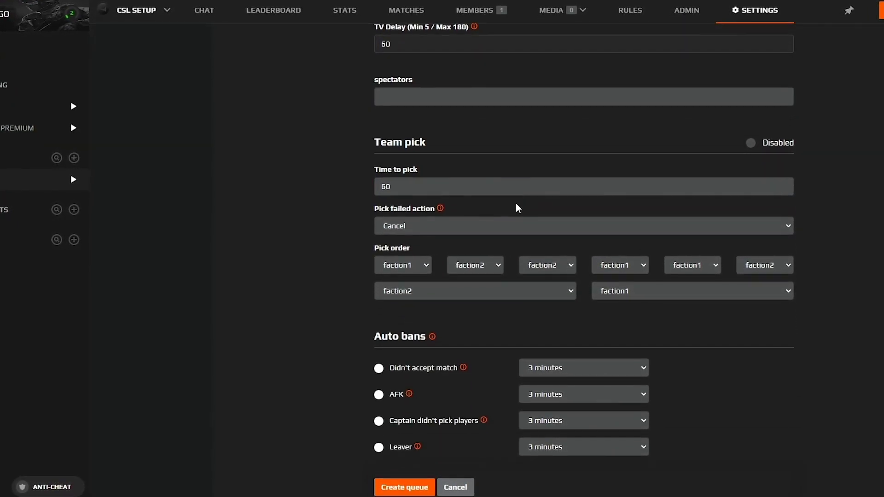
pyautogui.scroll(-1, 505, 161)
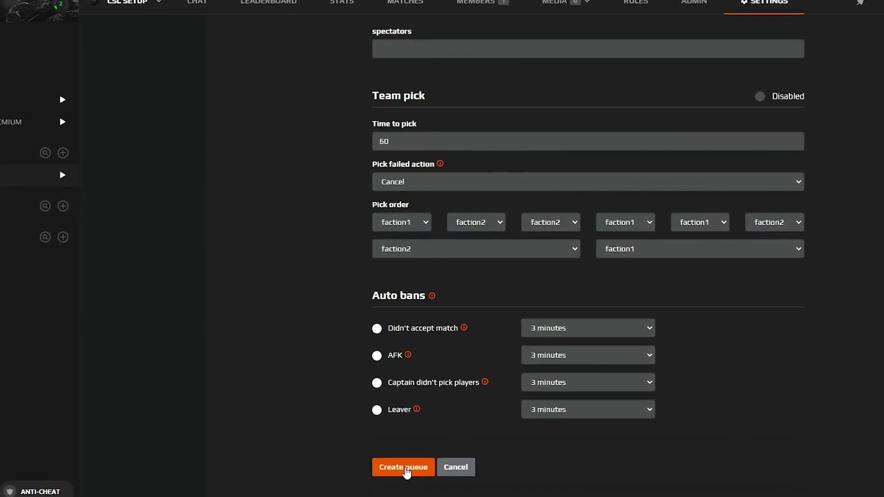
pyautogui.scroll(2, 436, 430)
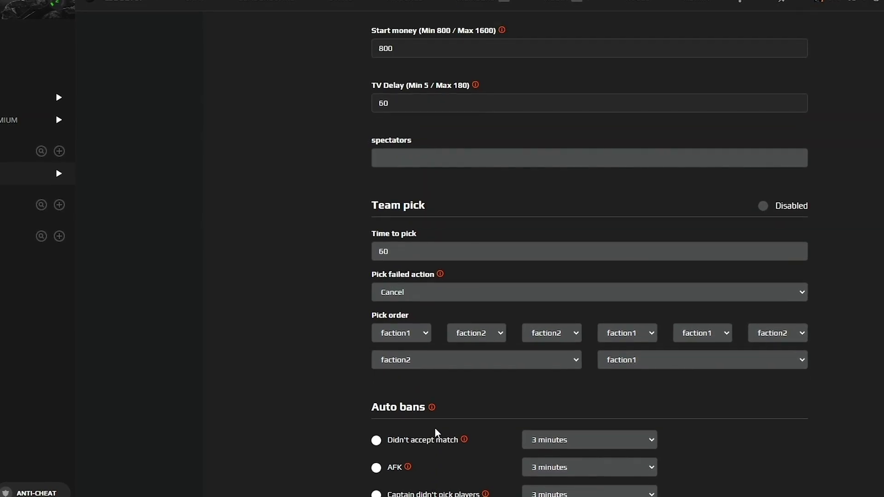
pyautogui.scroll(-2, 436, 430)
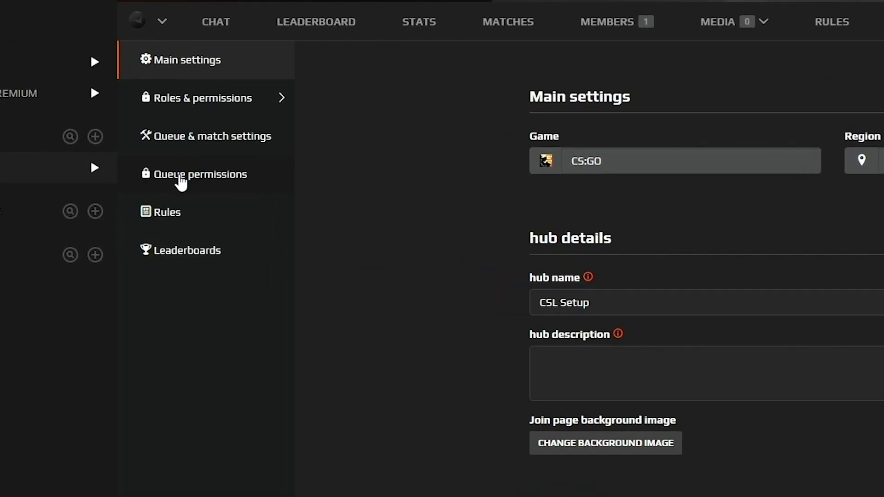
# Turn on Require Check in under Queue & match settings
pyautogui.click(182, 205)
pyautogui.scroll(-5, 671, 291)
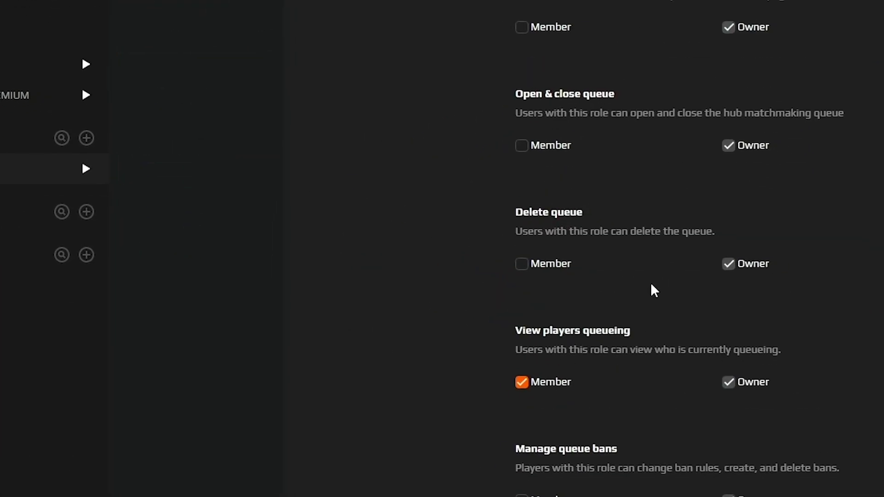
pyautogui.scroll(5, 653, 290)
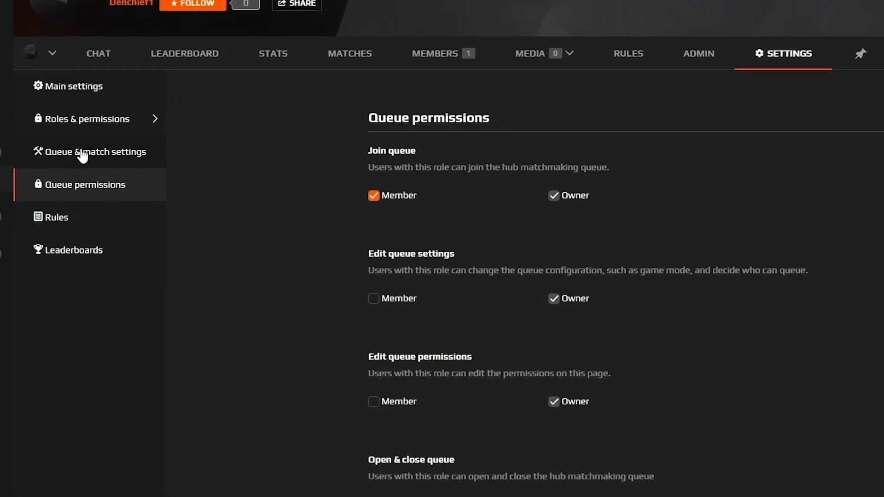
pyautogui.click(83, 157)
pyautogui.click(366, 251)
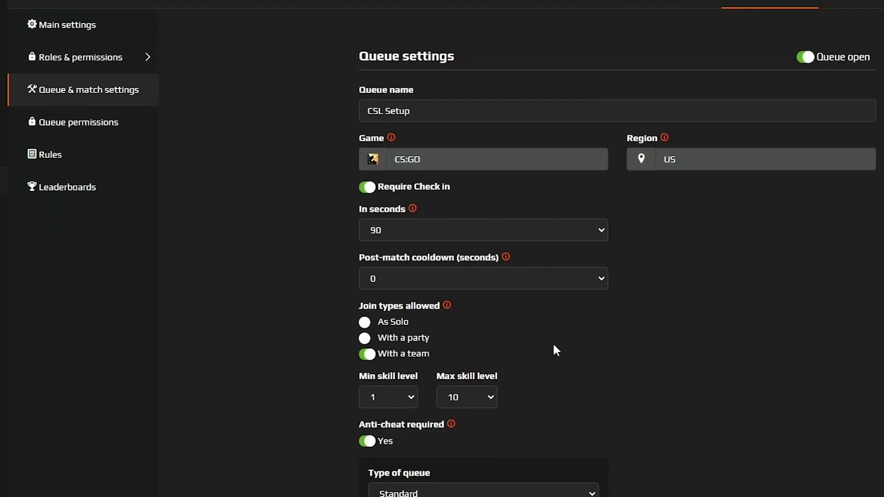
# Copy the CSL Setup hub's invite link from the Invite players window
pyautogui.scroll(2, 154, 189)
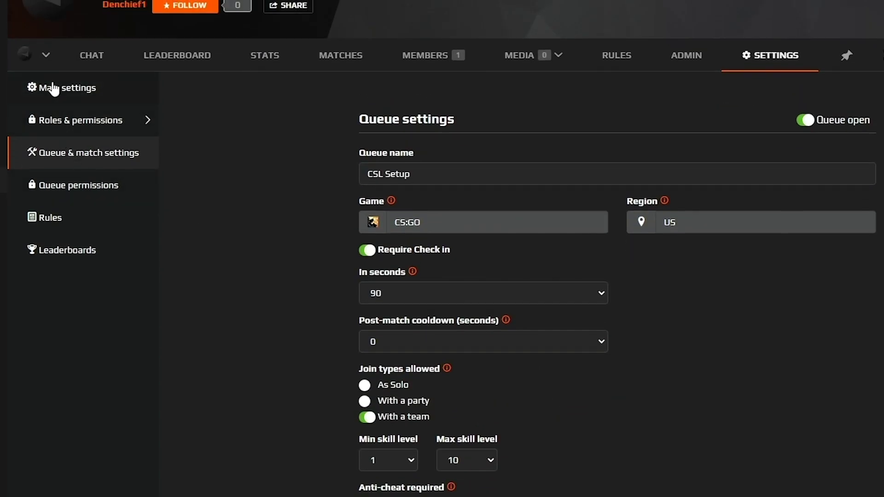
pyautogui.click(64, 86)
pyautogui.scroll(-4, 409, 258)
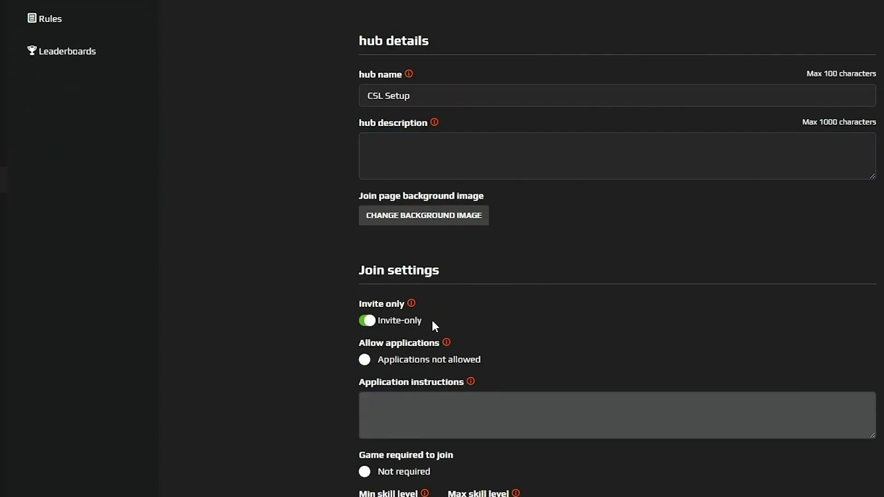
pyautogui.scroll(4, 500, 330)
pyautogui.click(44, 53)
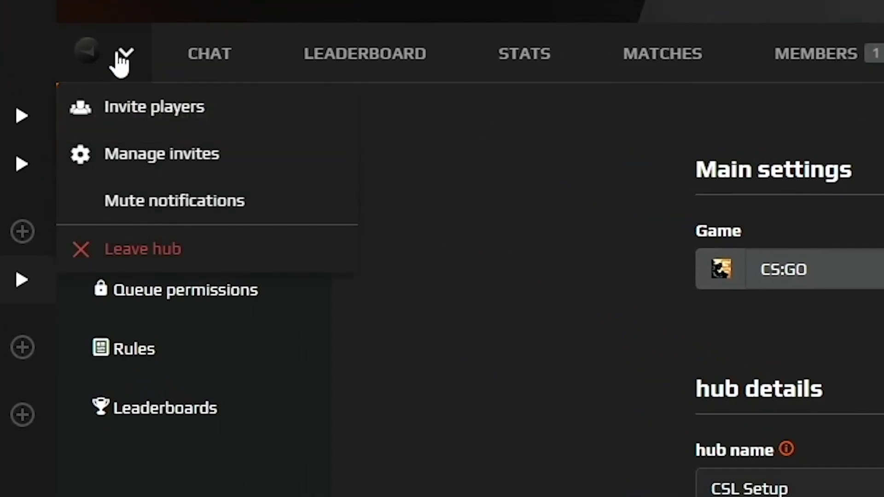
pyautogui.click(122, 58)
pyautogui.click(115, 48)
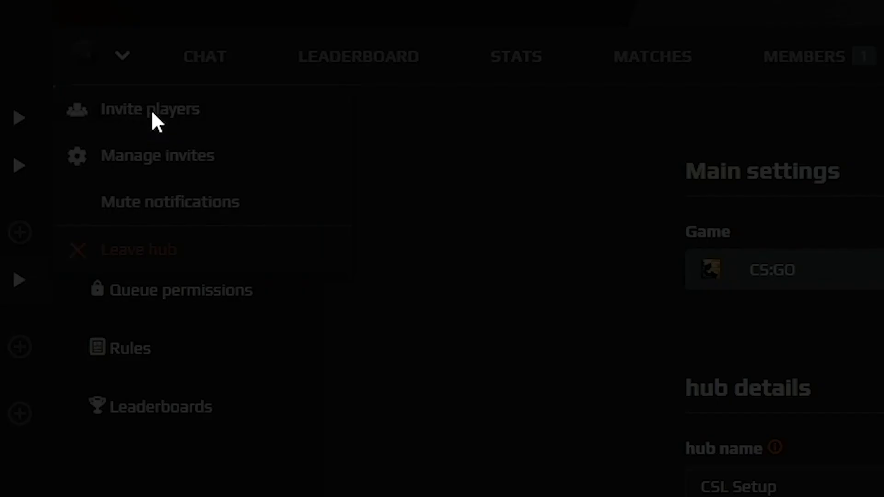
pyautogui.click(154, 111)
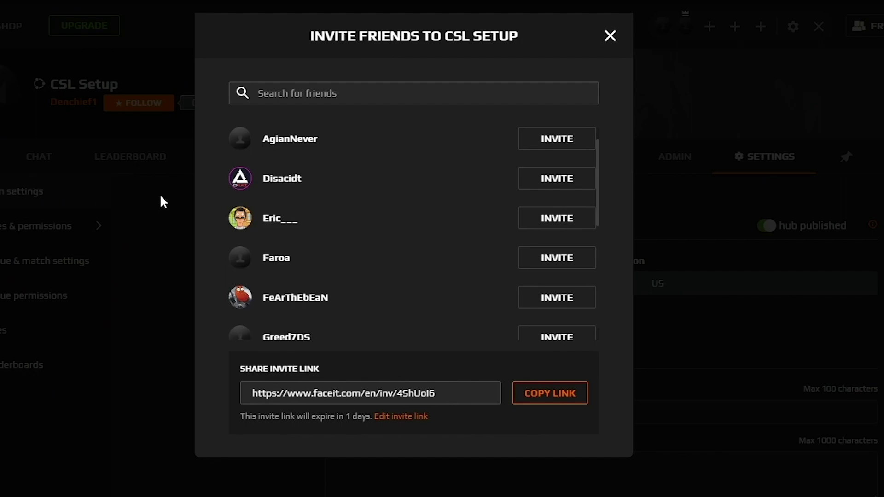
pyautogui.click(573, 395)
pyautogui.click(166, 389)
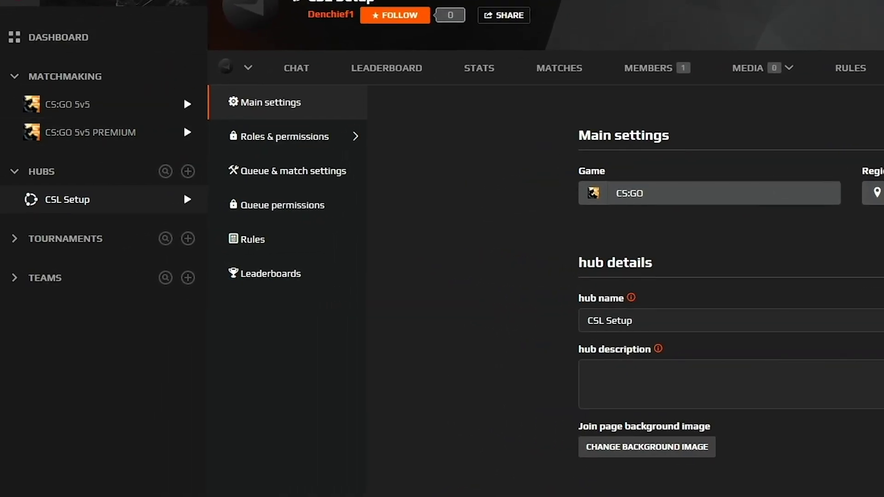
# From the Dashboard's Hubs panel, join via the copied CSL Setup invite link and accept the invitation
pyautogui.click(59, 36)
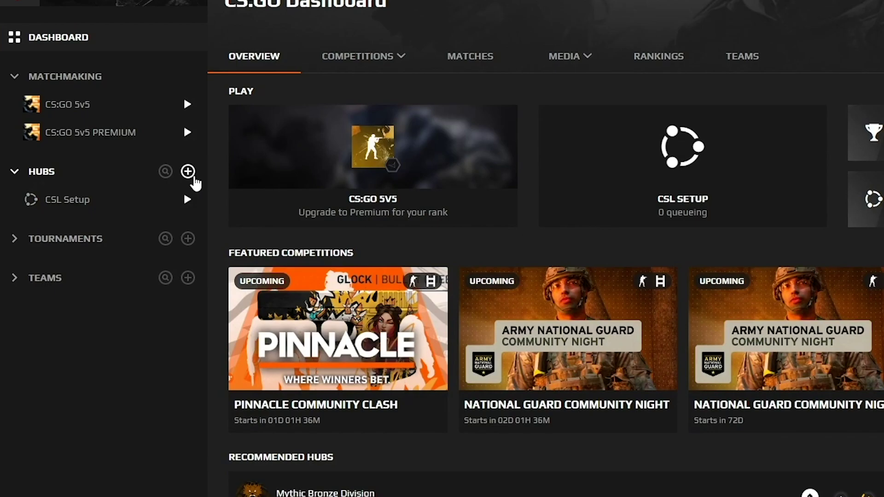
pyautogui.click(193, 174)
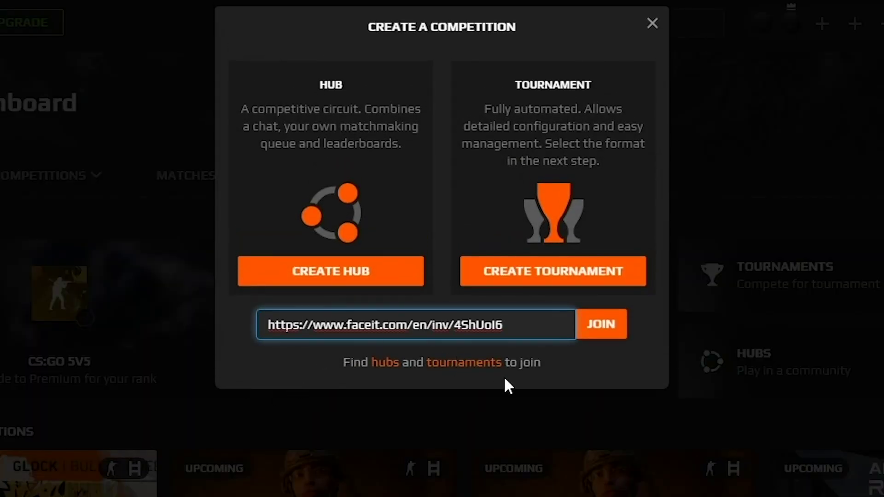
pyautogui.click(610, 325)
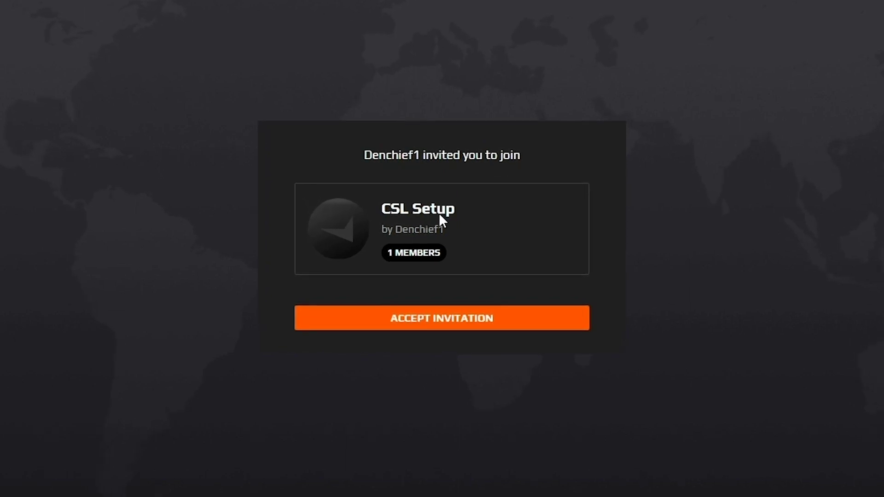
pyautogui.click(425, 319)
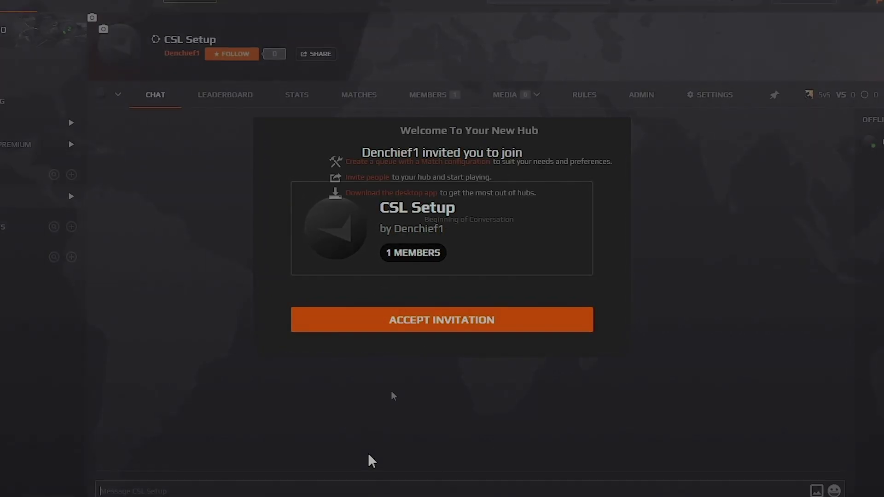